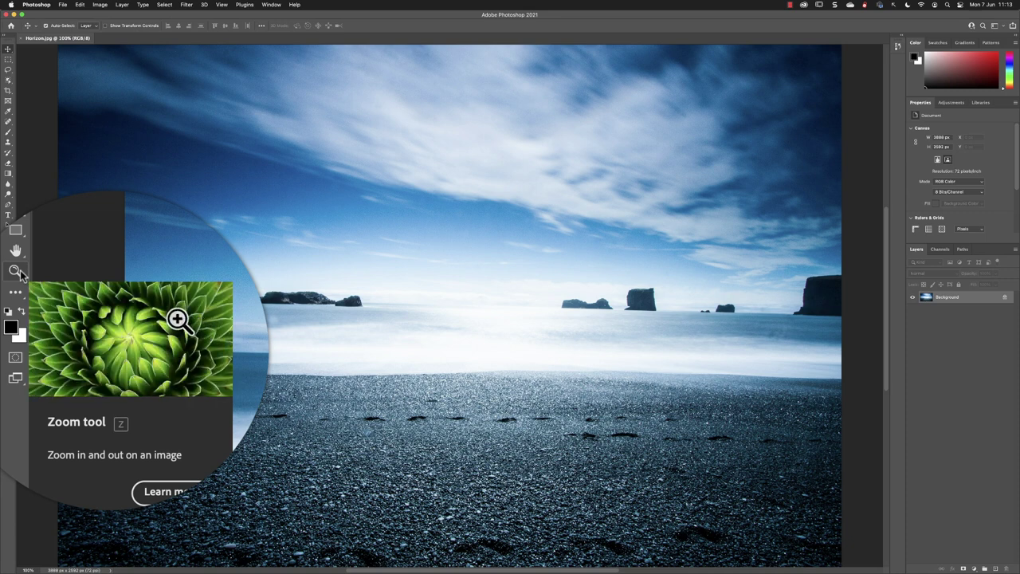
# Pick the Zoom tool and scrub slightly on the canvas to magnify Horizon.jpg to 200%.
pyautogui.click(16, 271)
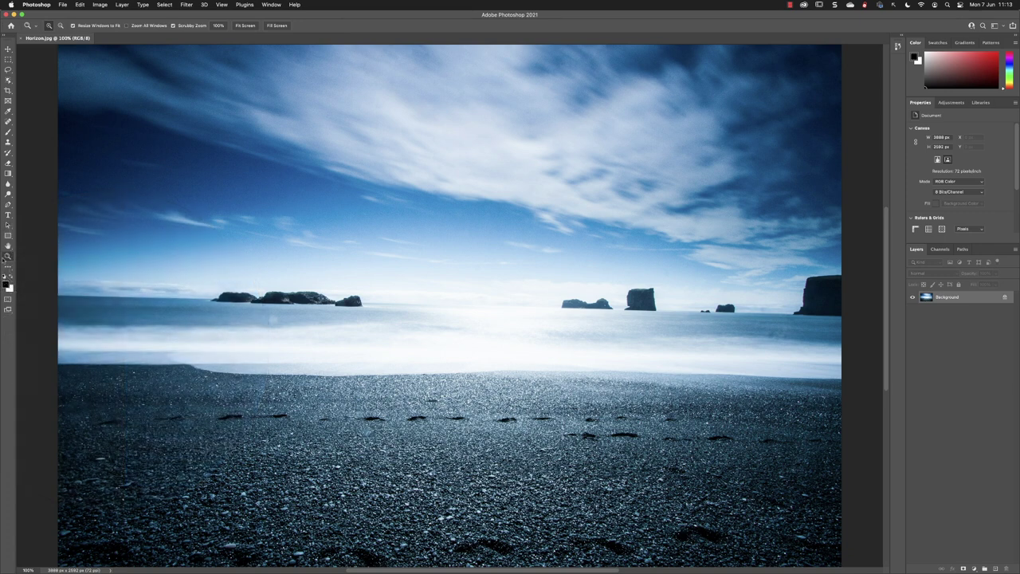
pyautogui.moveTo(344, 232); pyautogui.dragTo(346, 232)
# Zoom repeatedly into the tall central sea stack up to 12800%, revealing individual pixels.
pyautogui.click(639, 298)
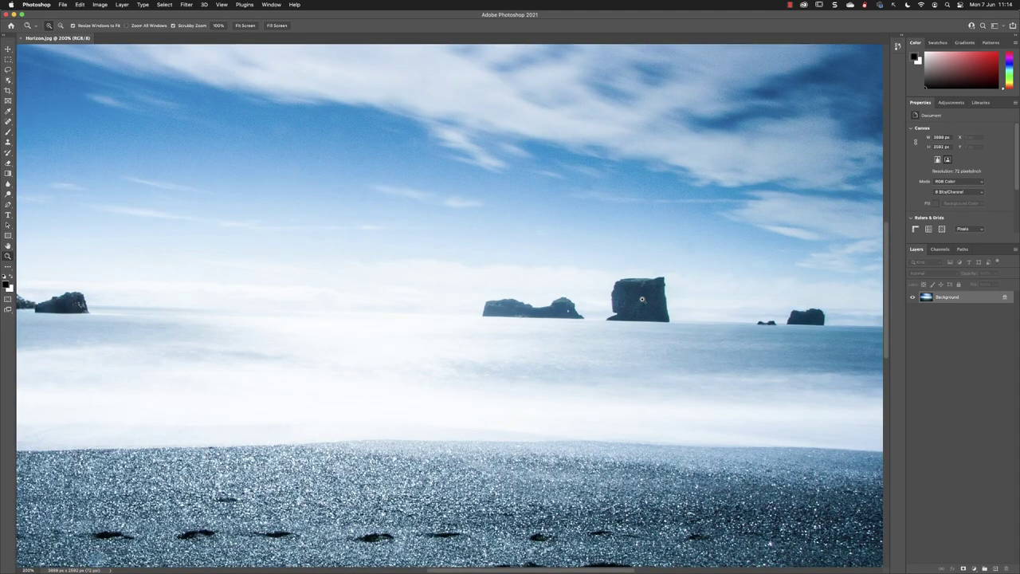
pyautogui.click(642, 299)
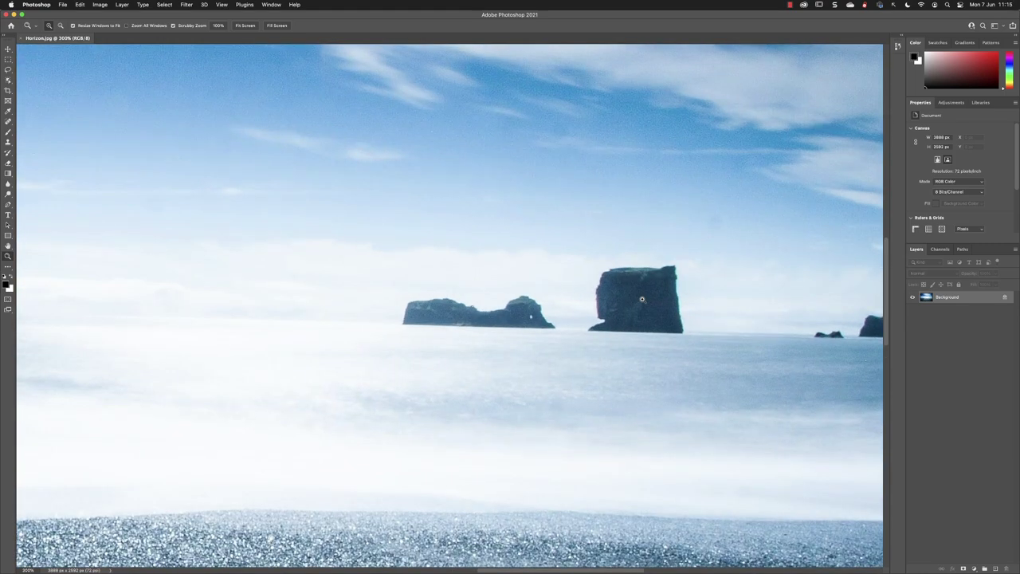
pyautogui.click(642, 299)
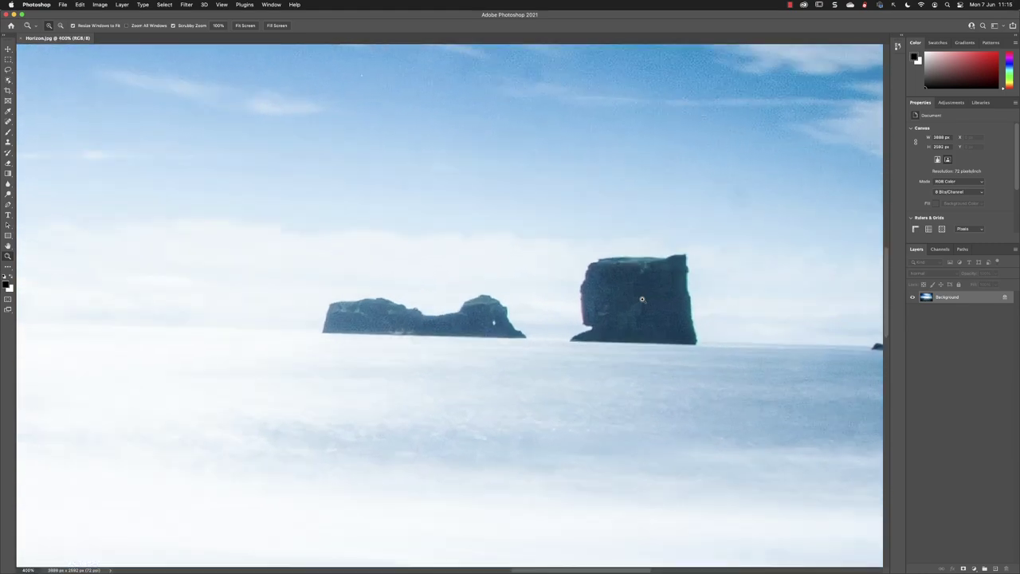
pyautogui.click(642, 299)
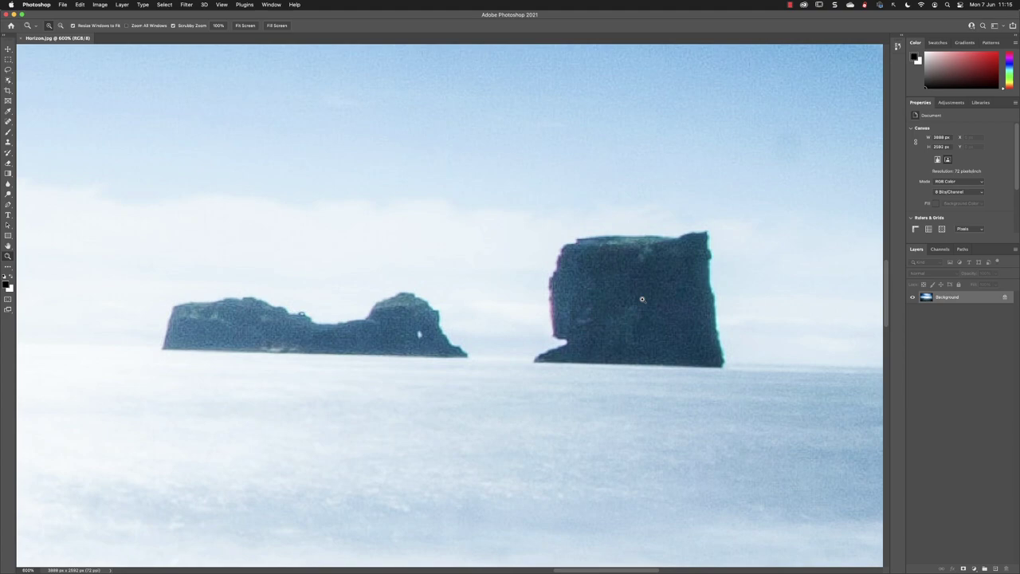
pyautogui.click(641, 299)
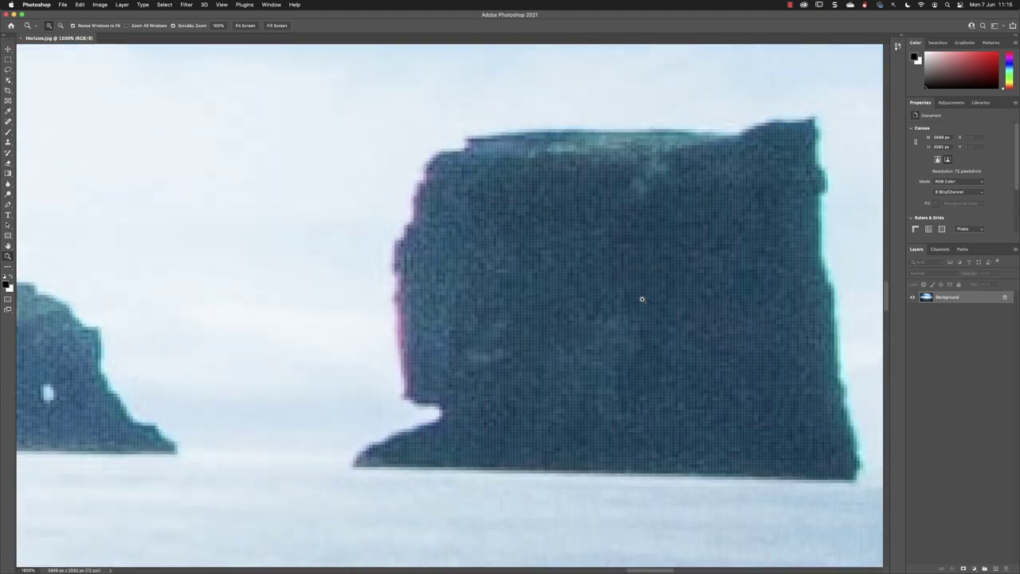
pyautogui.click(642, 299)
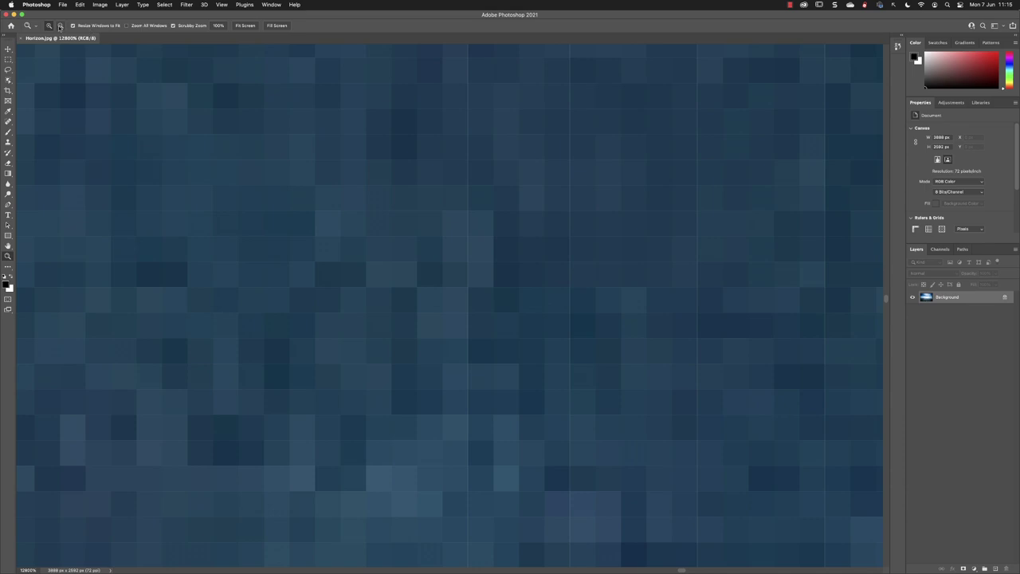
# Switch to Zoom Out, zoom back out until the sea stacks reappear, then restore Zoom In.
pyautogui.click(62, 27)
pyautogui.click(398, 198)
pyautogui.moveTo(403, 200); pyautogui.dragTo(431, 247)
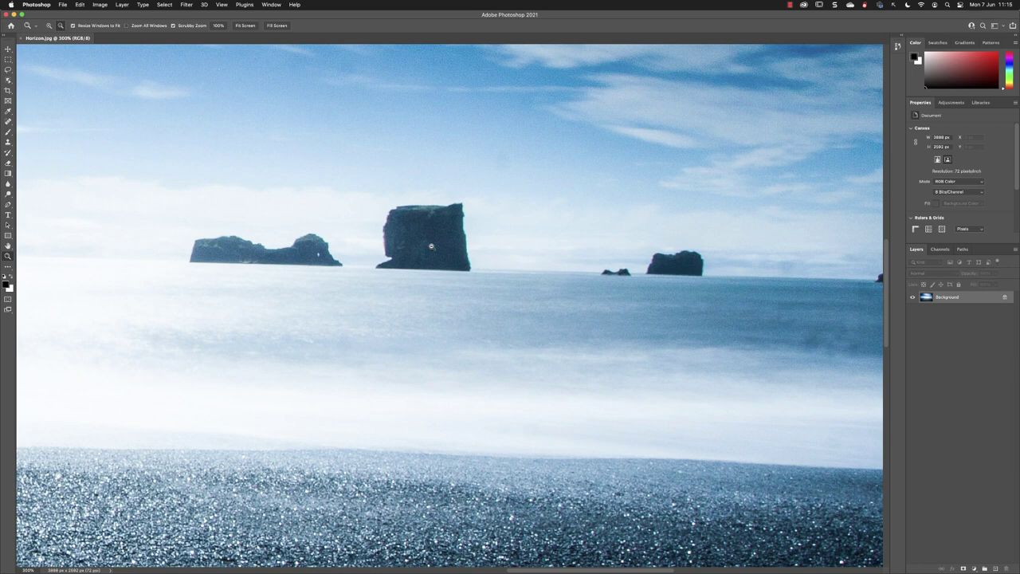
pyautogui.click(49, 26)
# Zoom in on the sea stack, Alt-zoom out to the 66.7% full view, then zoom back to 200%.
pyautogui.click(492, 247)
pyautogui.click(480, 245)
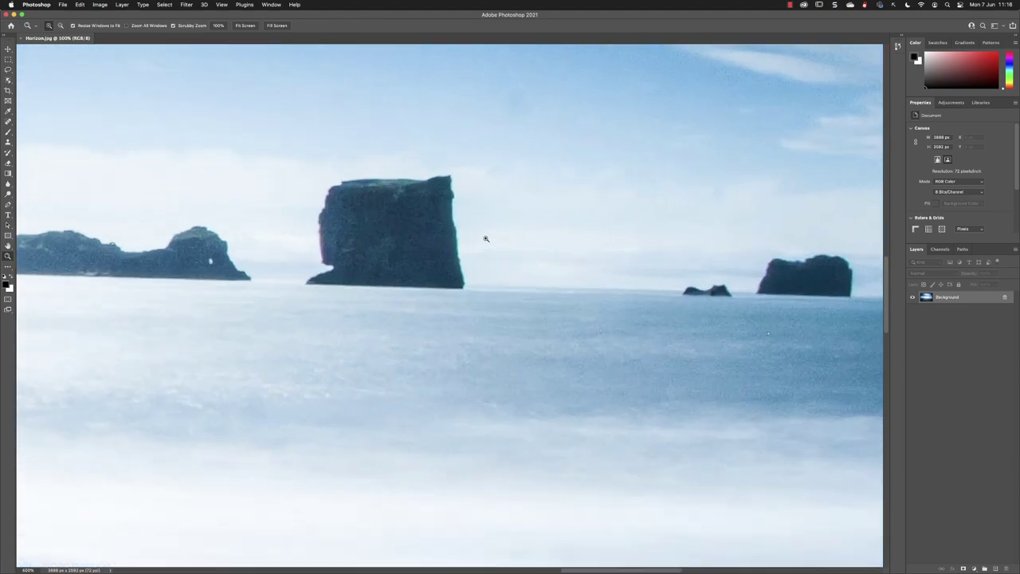
pyautogui.press('alt')
pyautogui.keyDown('alt'); pyautogui.click(486, 239); pyautogui.keyUp('alt')
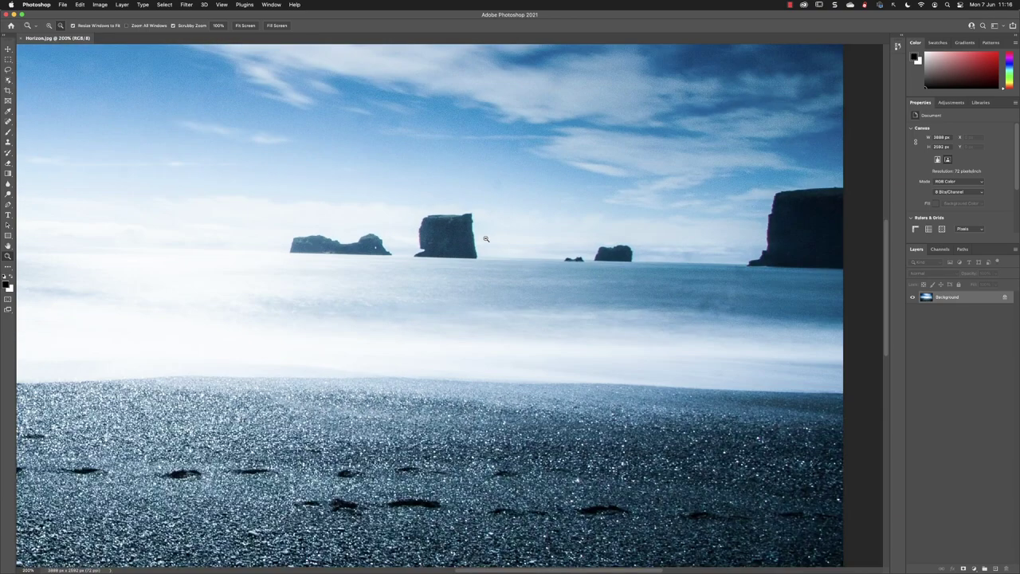
pyautogui.keyDown('alt'); pyautogui.click(486, 239); pyautogui.keyUp('alt')
pyautogui.keyDown('alt'); pyautogui.click(486, 239); pyautogui.keyUp('alt')
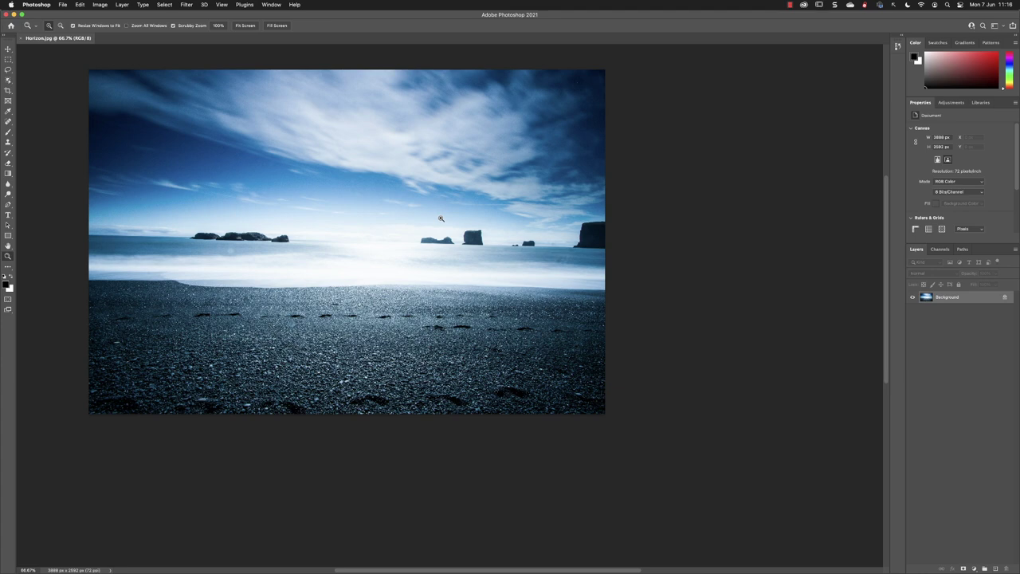
pyautogui.click(441, 219)
pyautogui.click(441, 218)
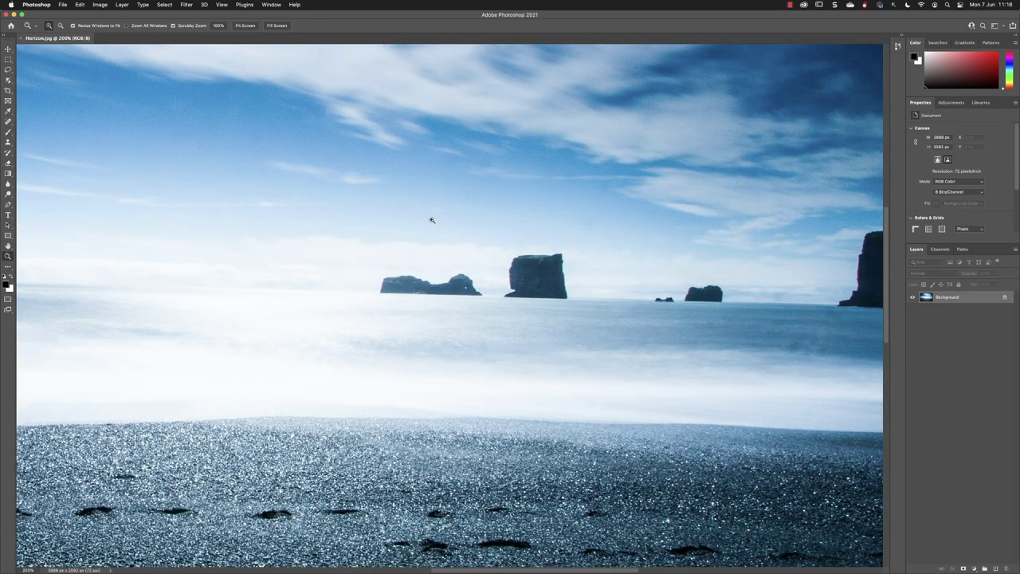
# Cycle the view through Fit Screen, Fill Screen, and finally 100% actual size.
pyautogui.click(245, 26)
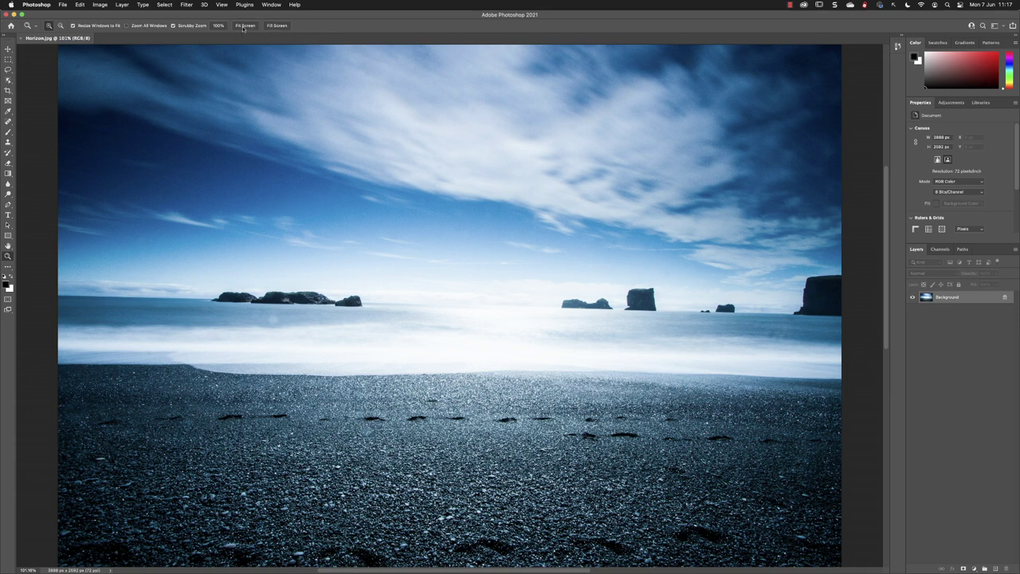
pyautogui.click(277, 26)
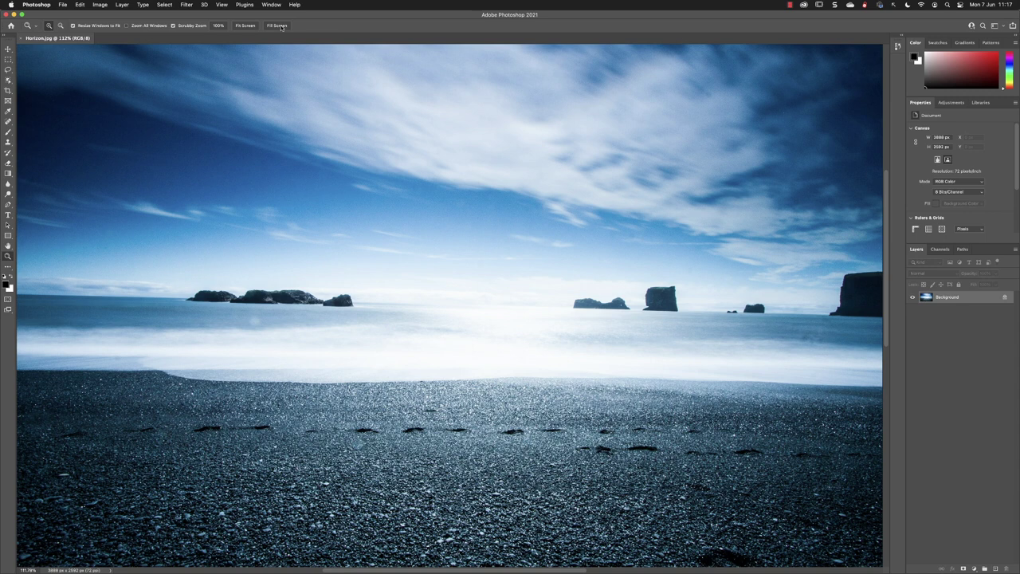
pyautogui.click(214, 26)
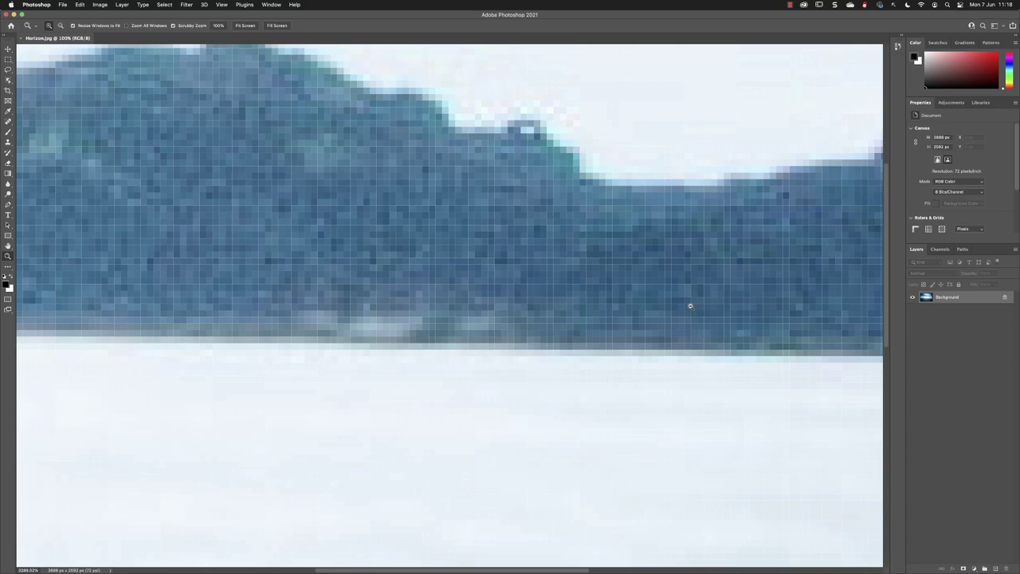
# Scrubby-drag leftward on the canvas to zoom out to 177%, showing sky, sea stacks and beach.
pyautogui.moveTo(690, 306); pyautogui.dragTo(606, 307)
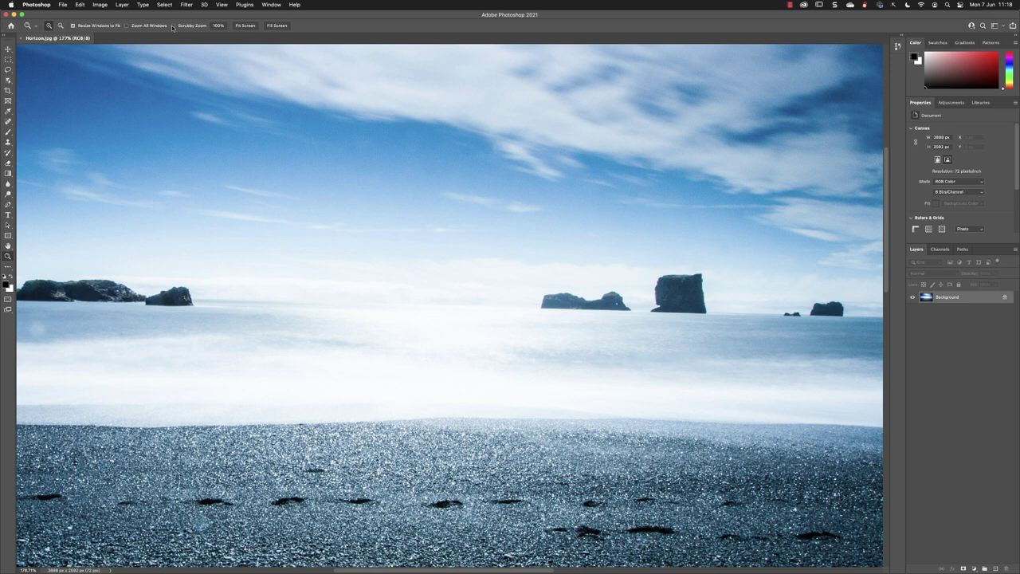
# Fit the image to screen, then drag a zoom marquee around the left rock outcrop for 1250%.
pyautogui.click(246, 25)
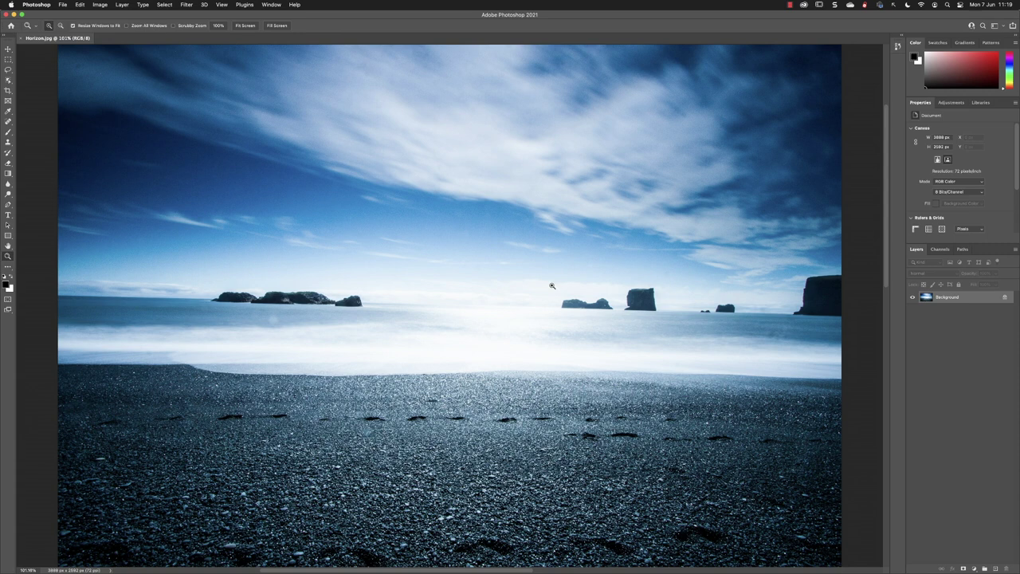
pyautogui.moveTo(552, 285); pyautogui.dragTo(580, 304)
pyautogui.moveTo(580, 304); pyautogui.dragTo(622, 325)
pyautogui.moveTo(622, 325); pyautogui.dragTo(622, 324)
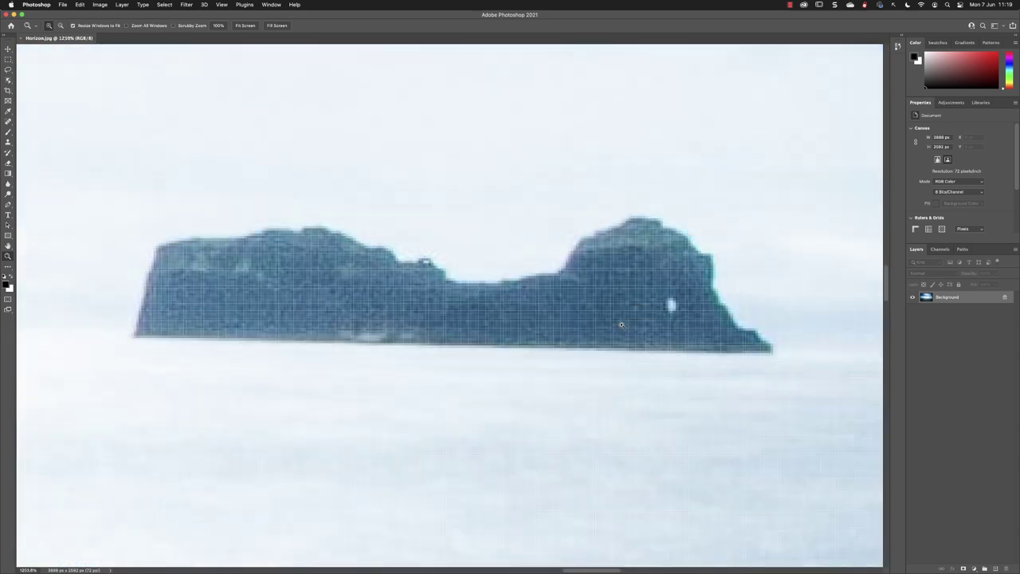
# Tick Scrubby Zoom in the options bar and return the view to Fit Screen at about 101%.
pyautogui.click(186, 27)
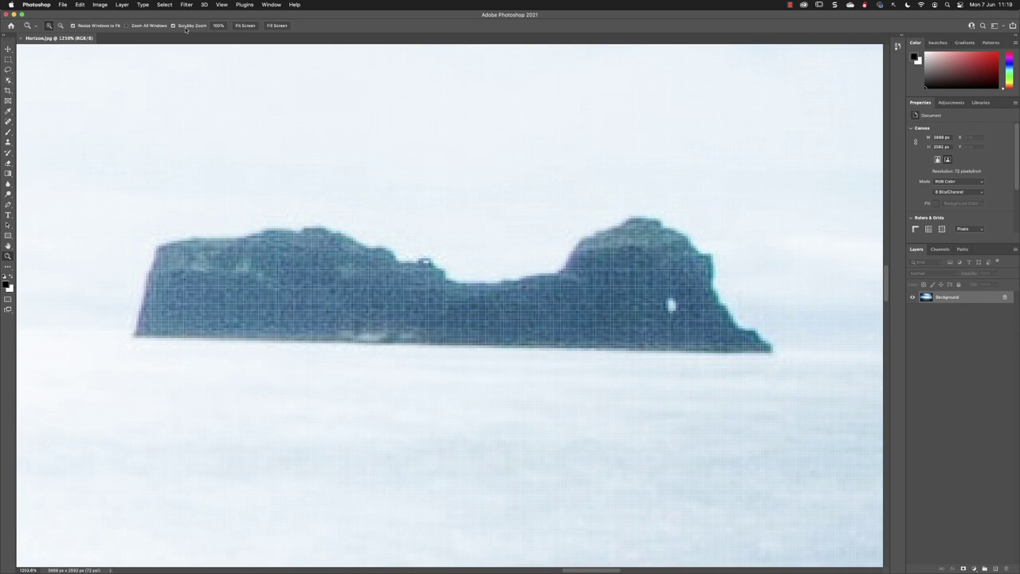
pyautogui.click(245, 25)
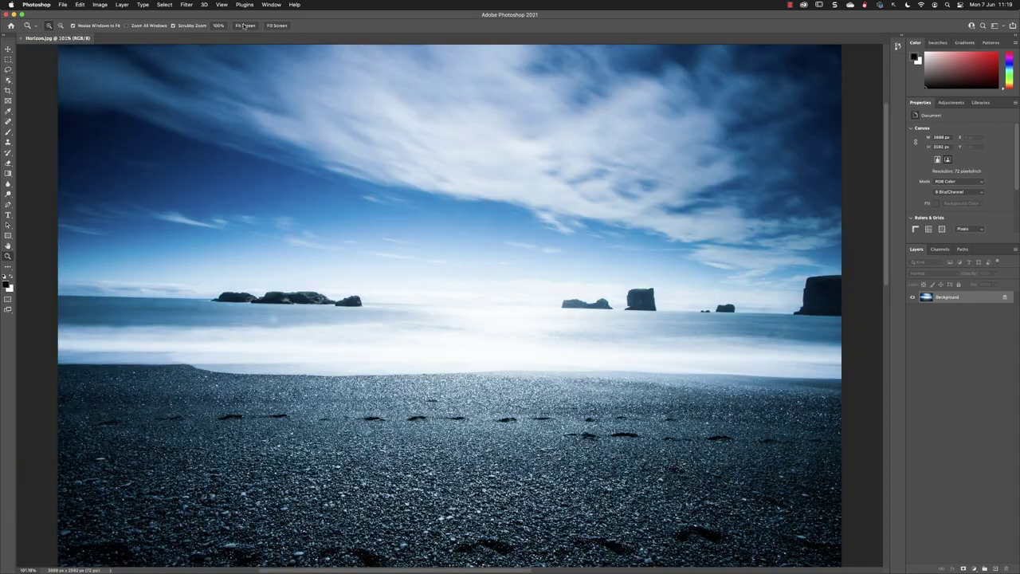